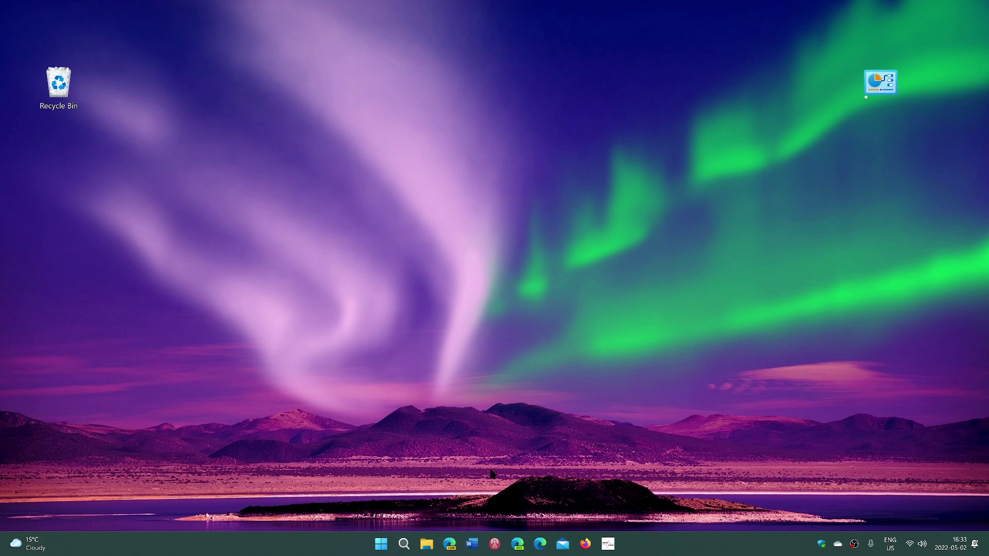
# - Go from the Start menu to Settings' Windows Update page, confirming the device is up to date
pyautogui.click(380, 544)
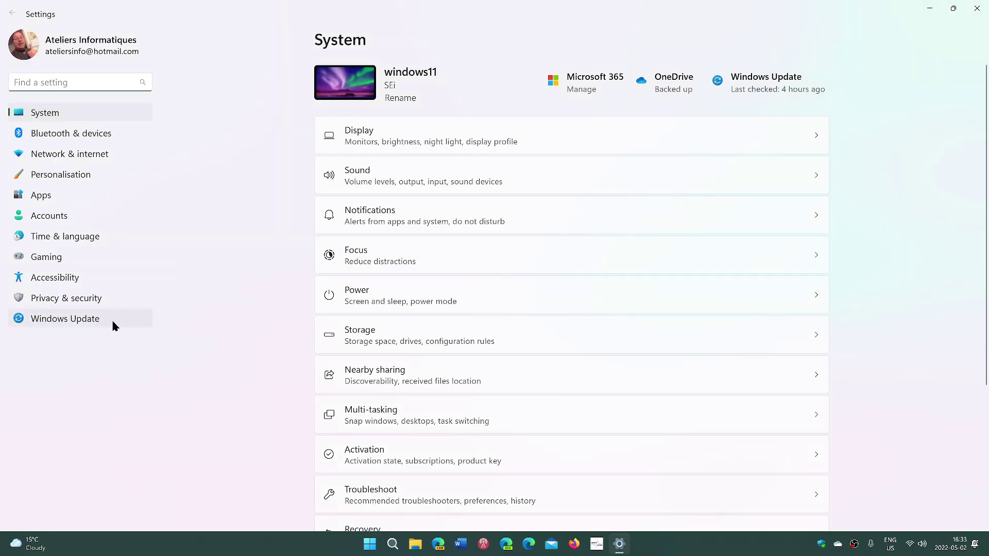
pyautogui.click(102, 317)
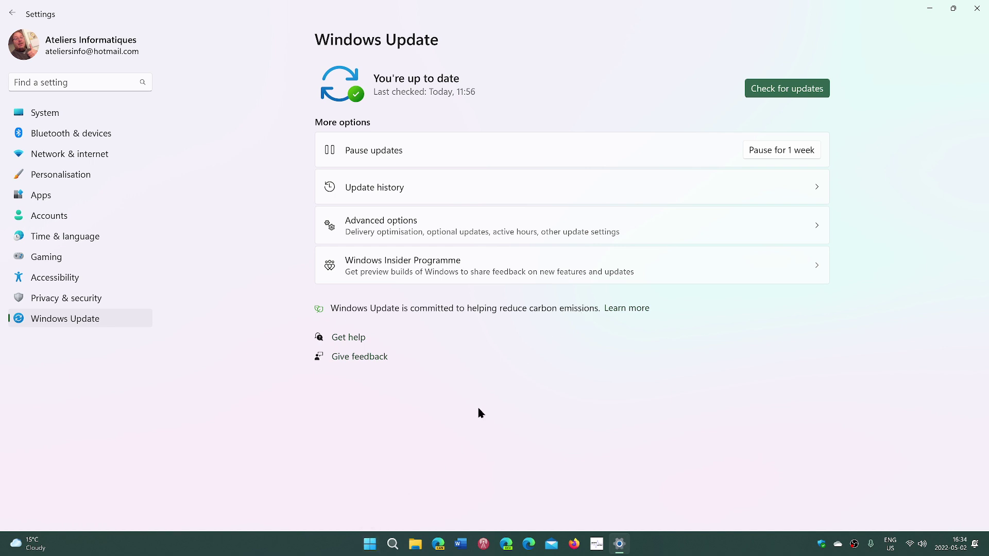
# - Dismiss the Start menu and close the Settings window, leaving the aurora desktop
pyautogui.click(370, 544)
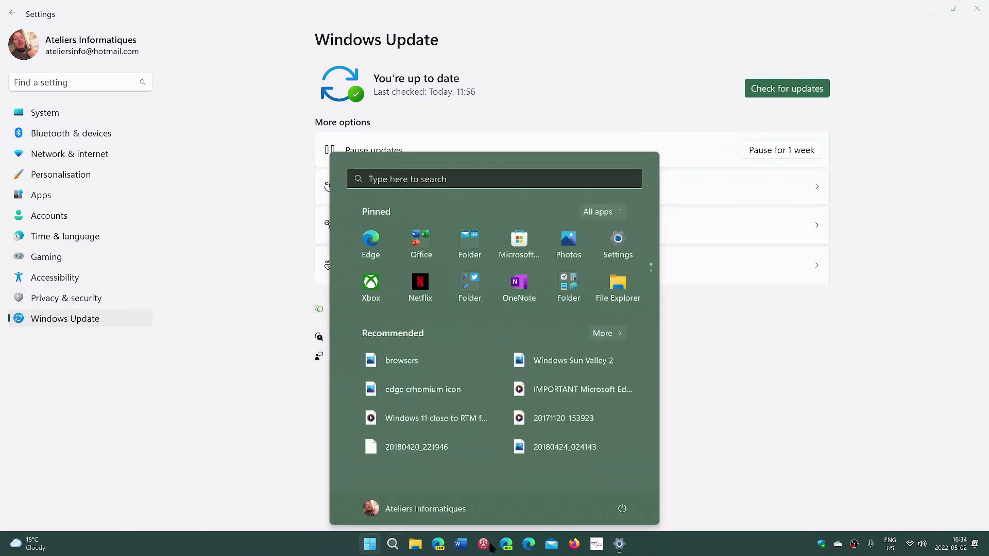
pyautogui.click(755, 414)
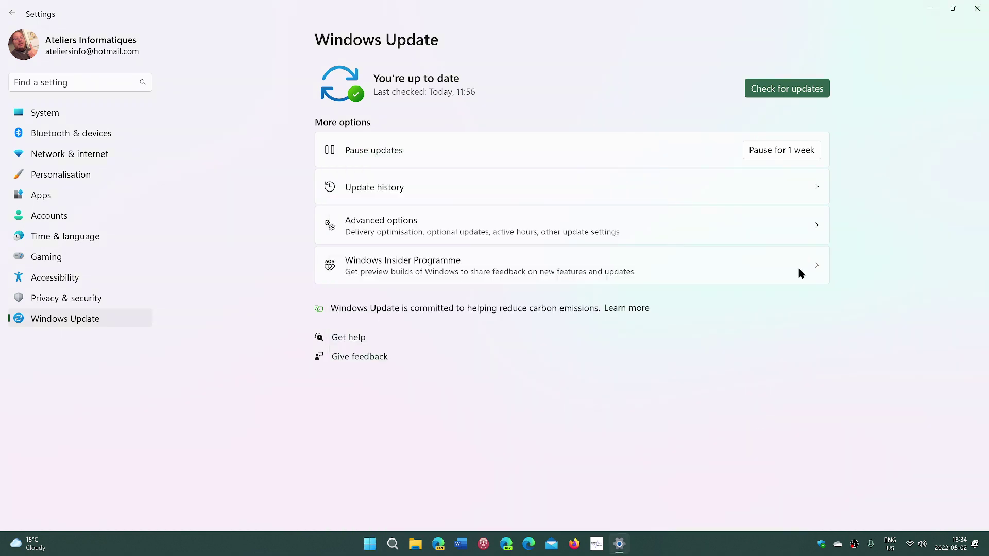
pyautogui.click(977, 8)
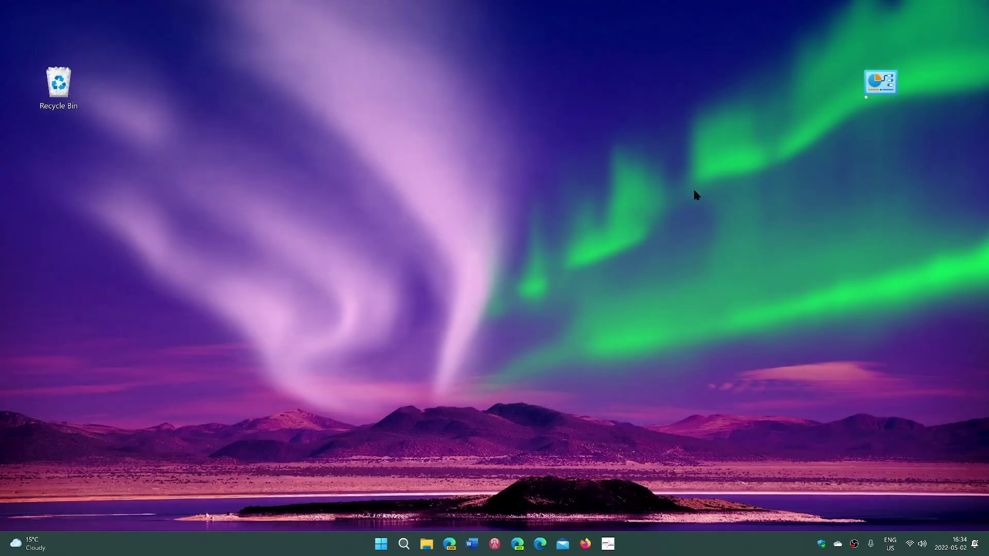